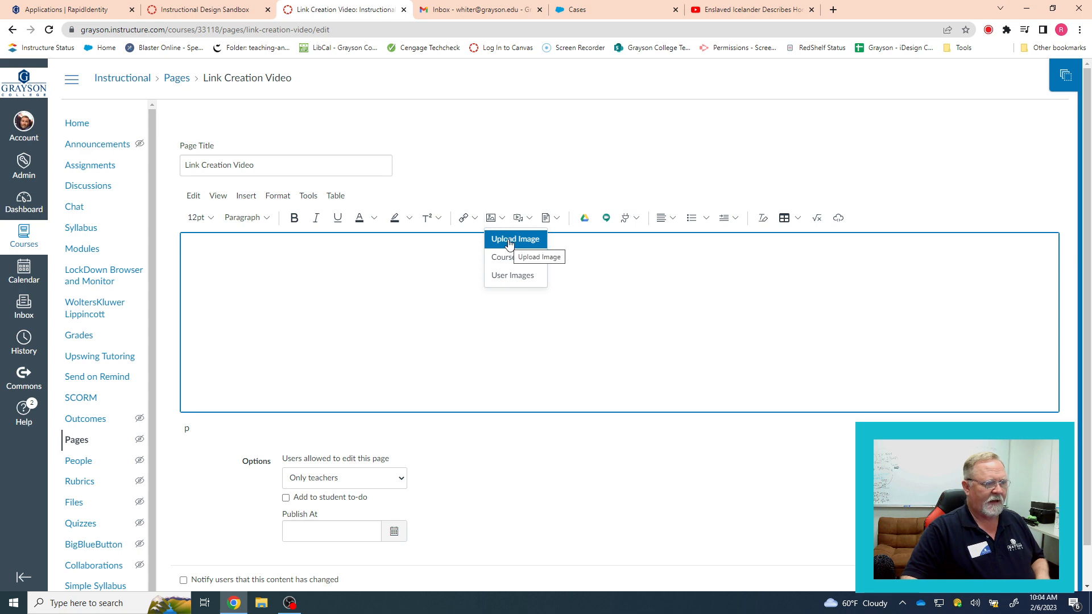
Upload viking.jpg from the computer's Pictures folder and insert it into the page body
left_click(509, 246)
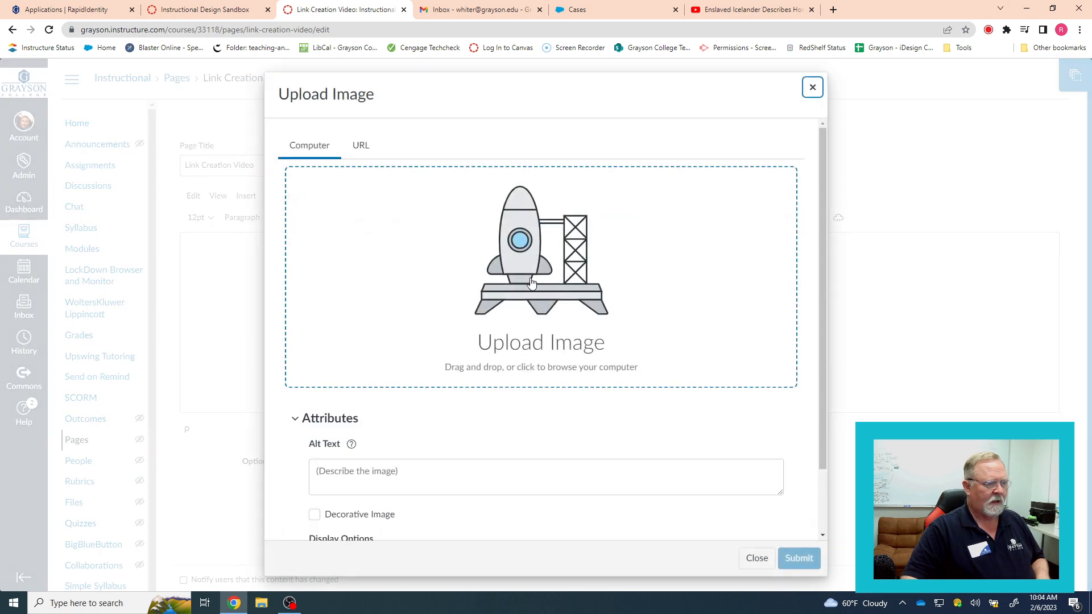
left_click(524, 373)
scroll(241, 176, "down", 5)
scroll(233, 179, "down", 6)
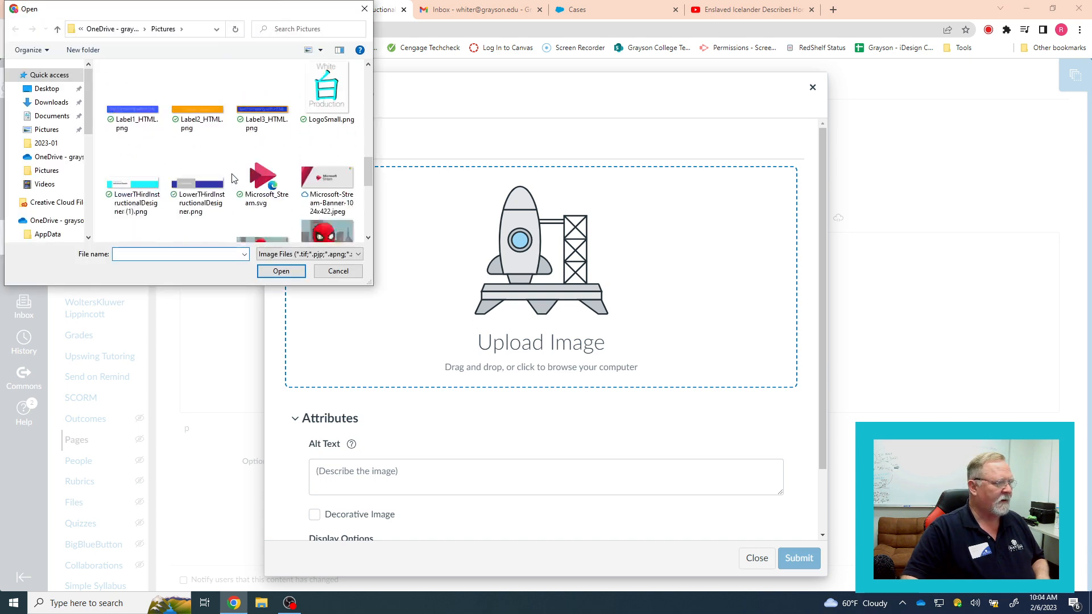
scroll(234, 179, "down", 3)
left_click(336, 114)
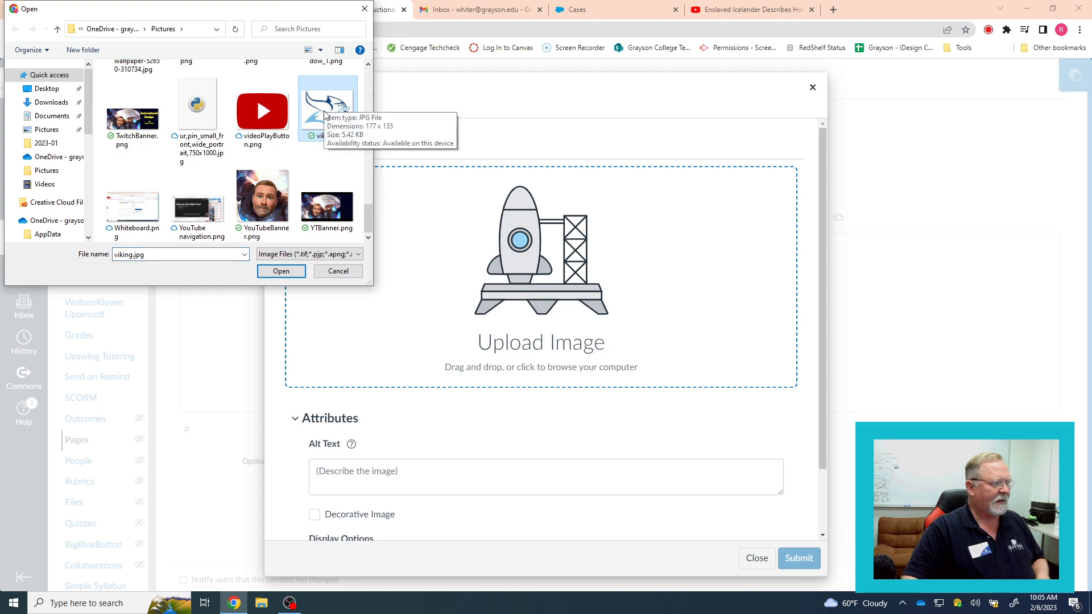
left_click(281, 271)
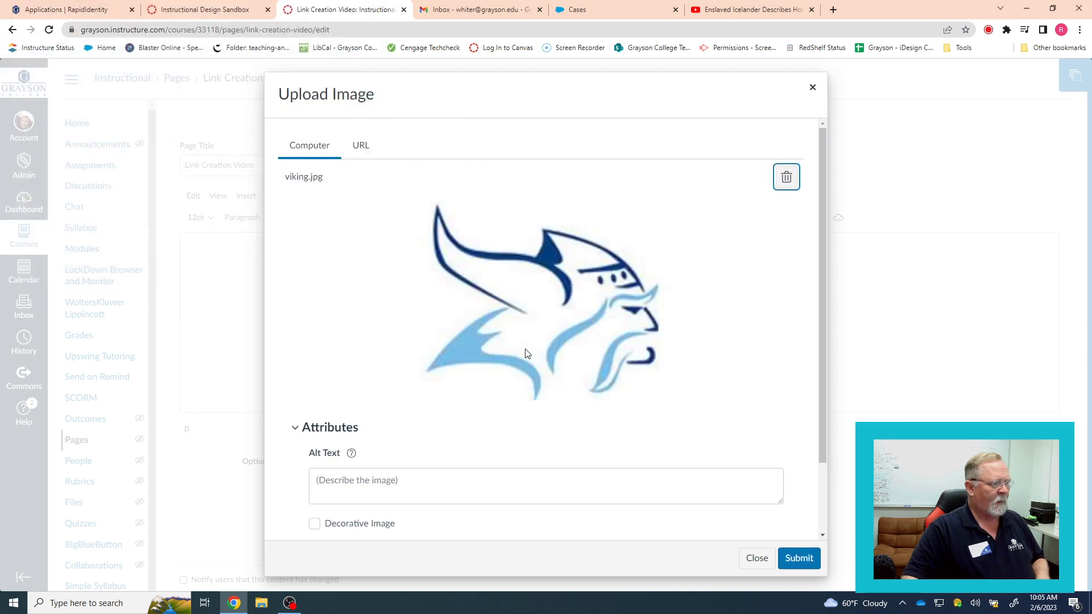
left_click(799, 560)
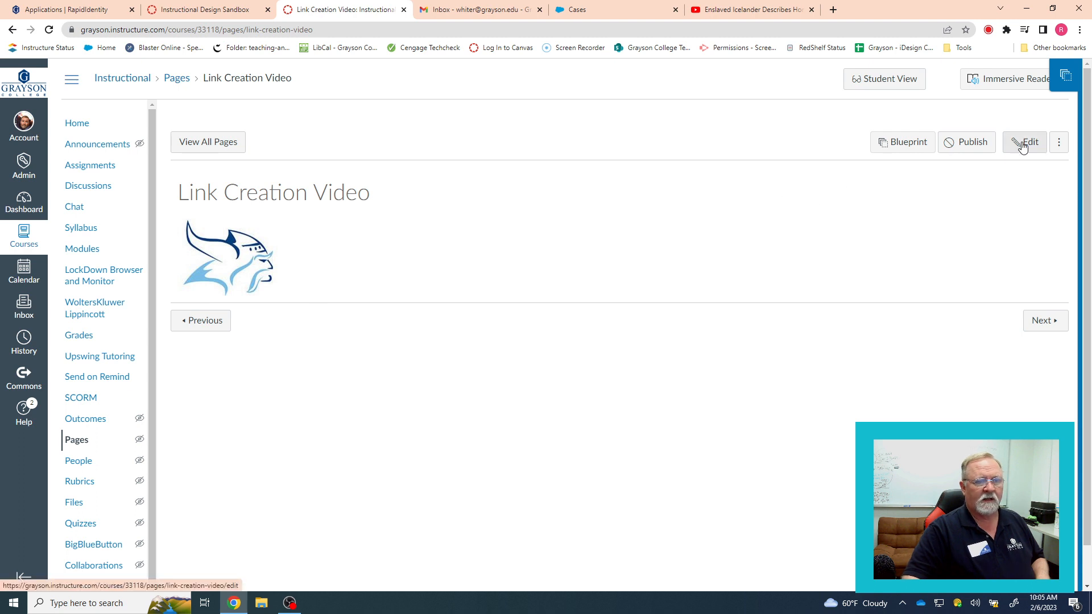
left_click(1022, 146)
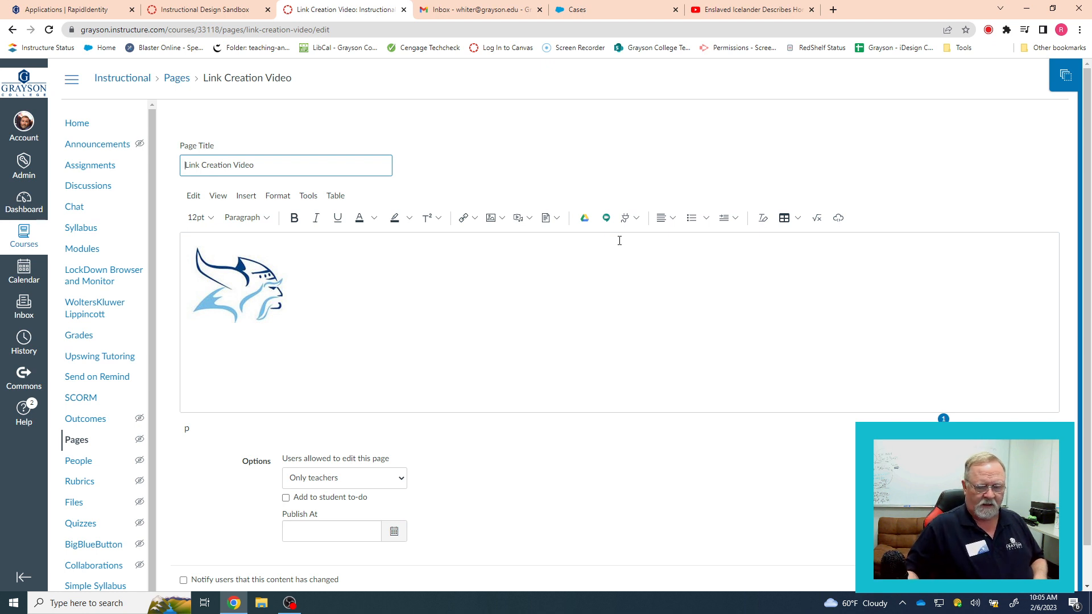
left_click(254, 293)
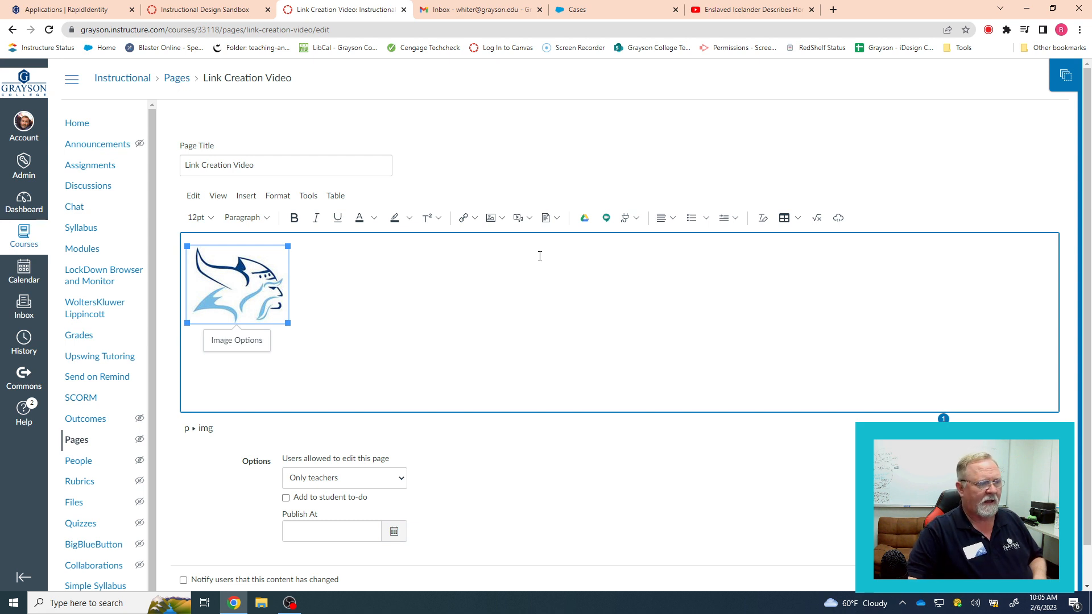
left_click(475, 220)
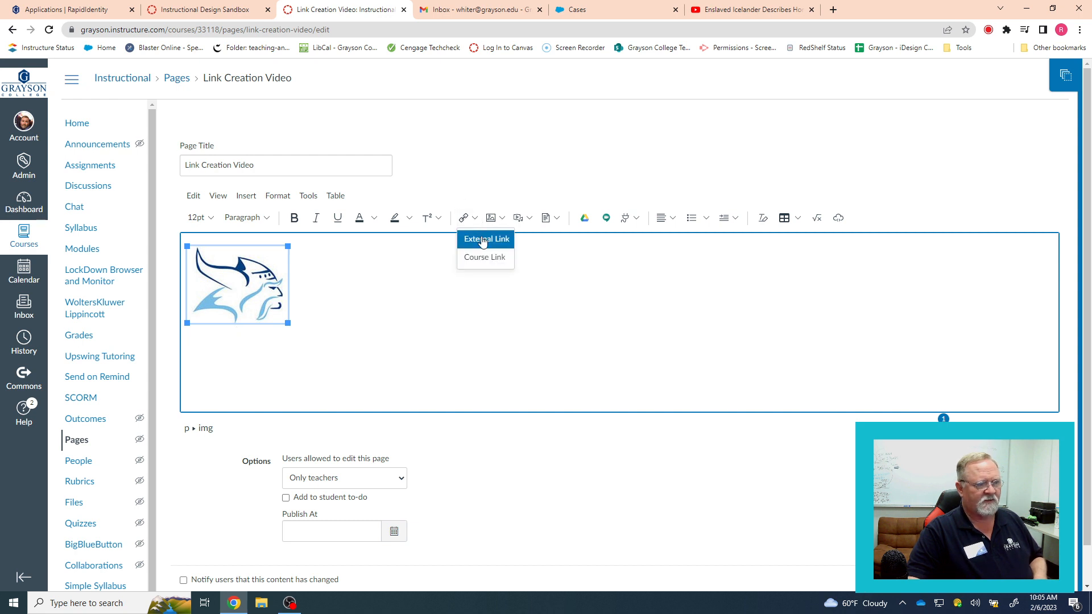
left_click(483, 241)
type("https://www.google.com")
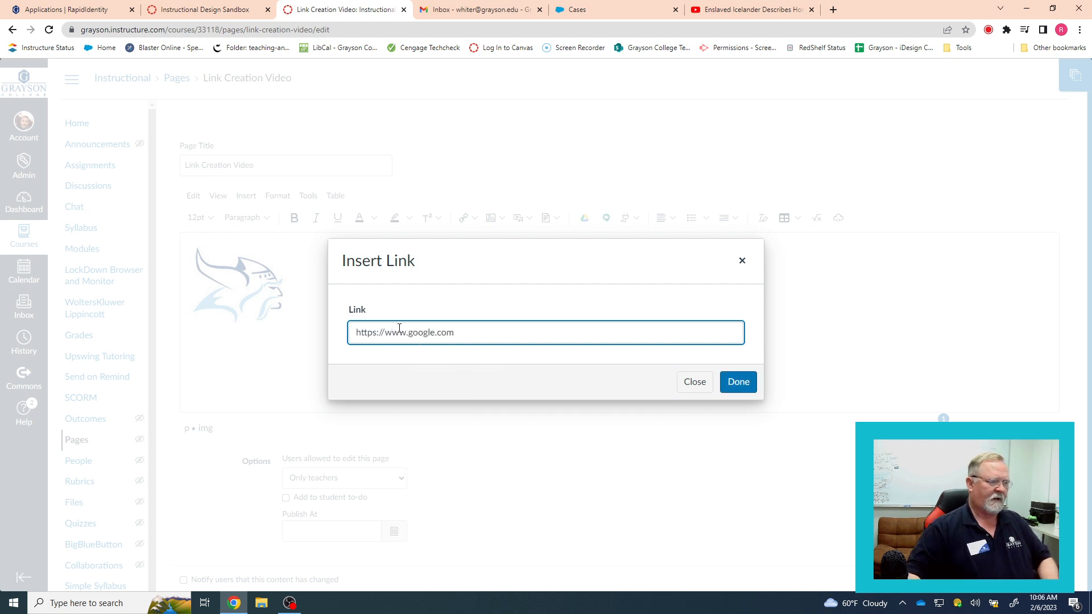
left_click(739, 384)
left_click(213, 344)
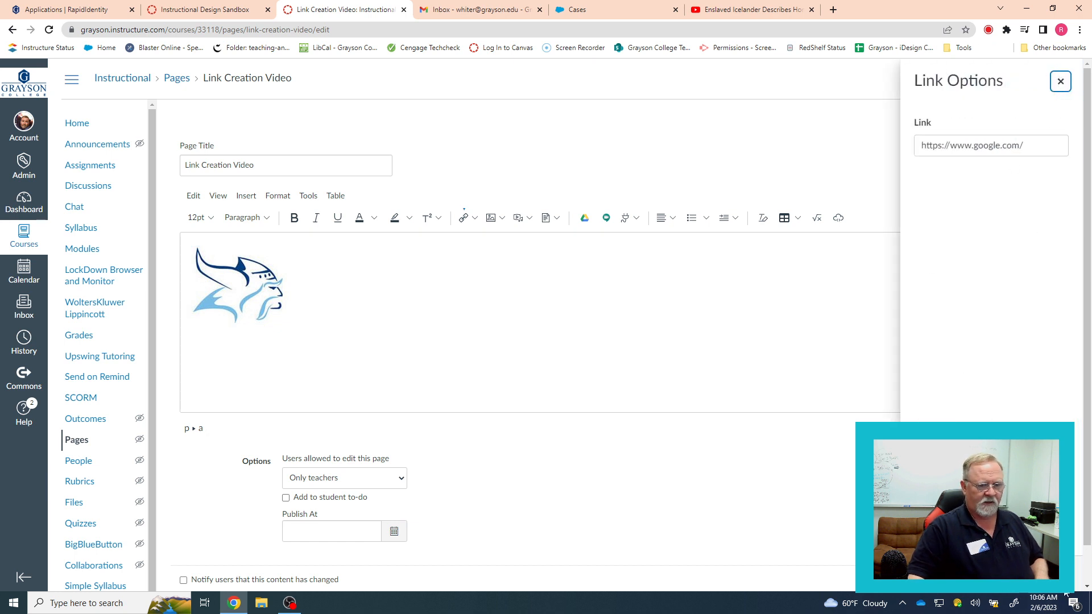
left_click(1060, 81)
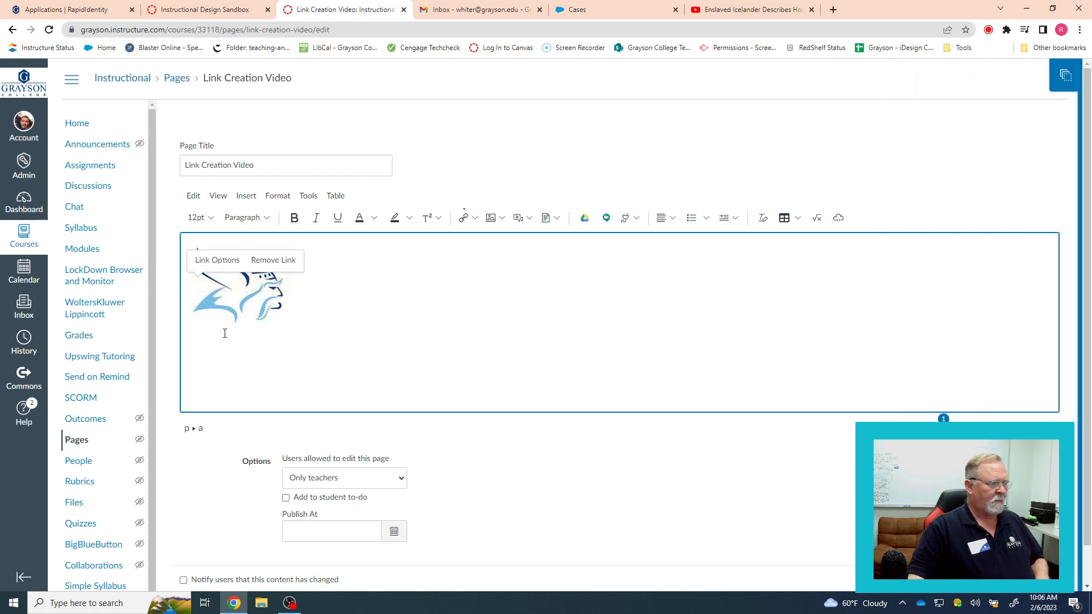
Save the page and test the viking image's Google link, closing the tab it opens
left_click(238, 291)
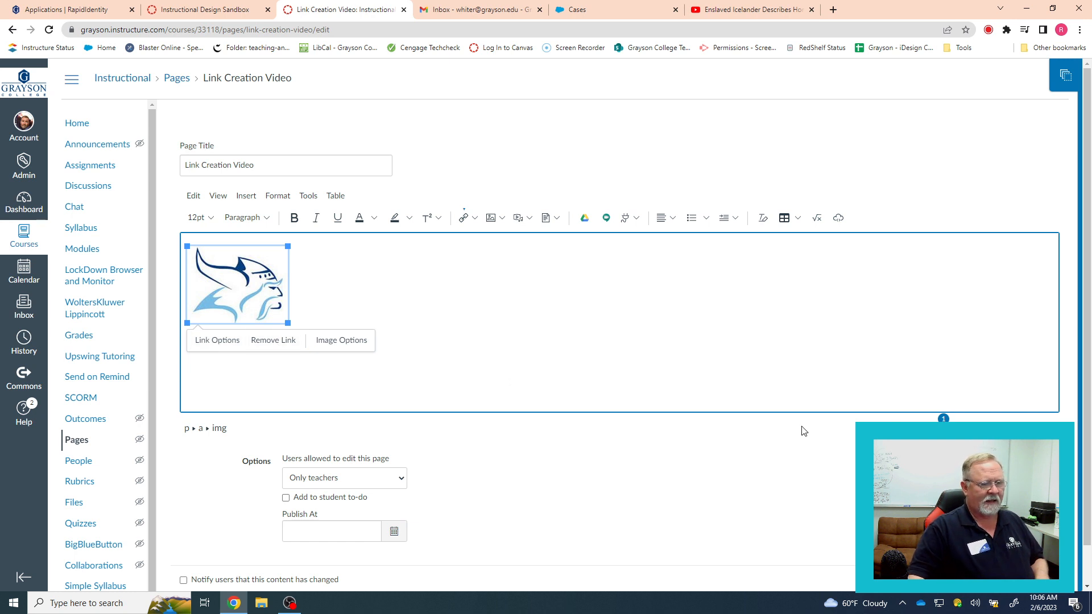
left_click(1043, 580)
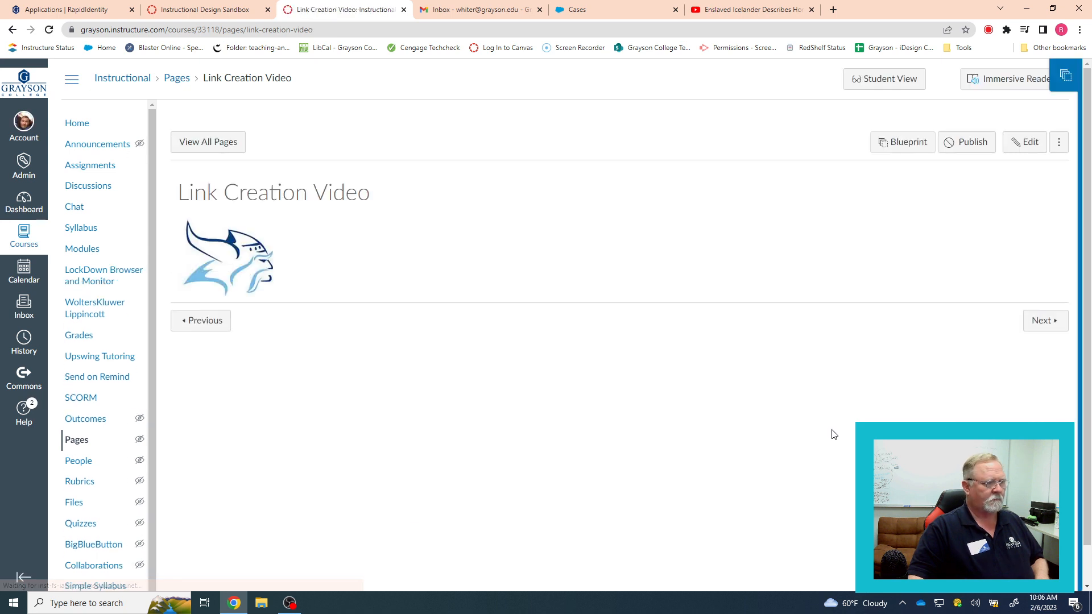
left_click(232, 268)
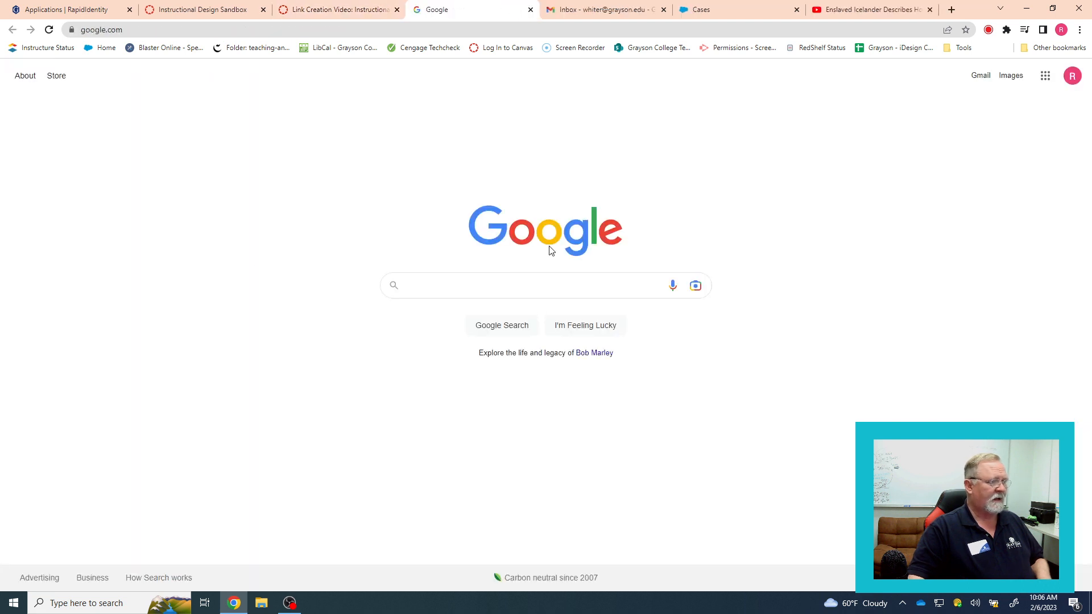
left_click(530, 9)
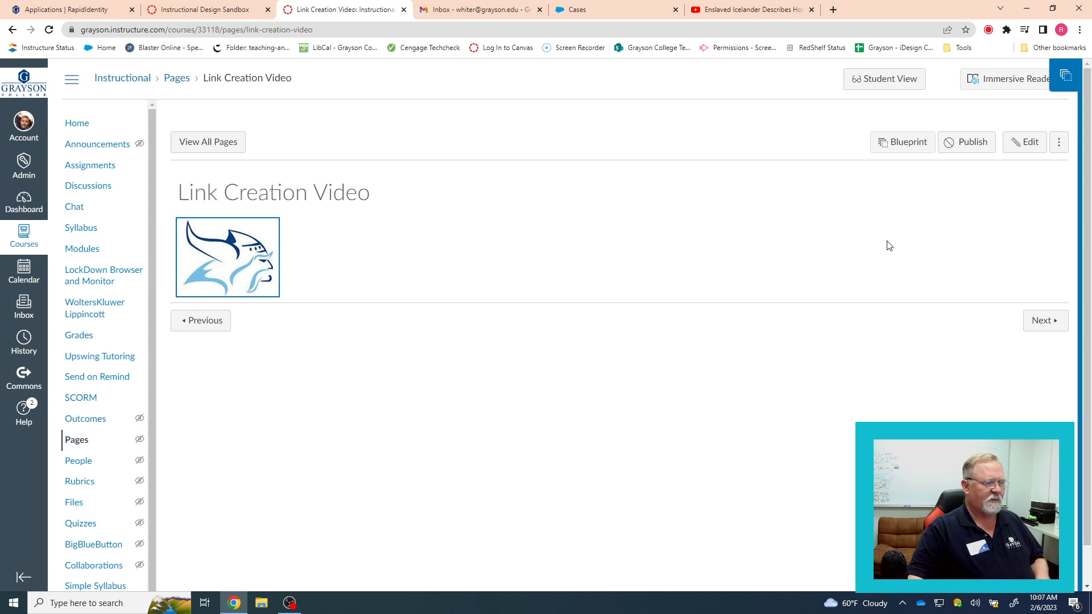
Reopen the page for editing and insert a course link to the Another Test Video page beside the viking image
left_click(1024, 143)
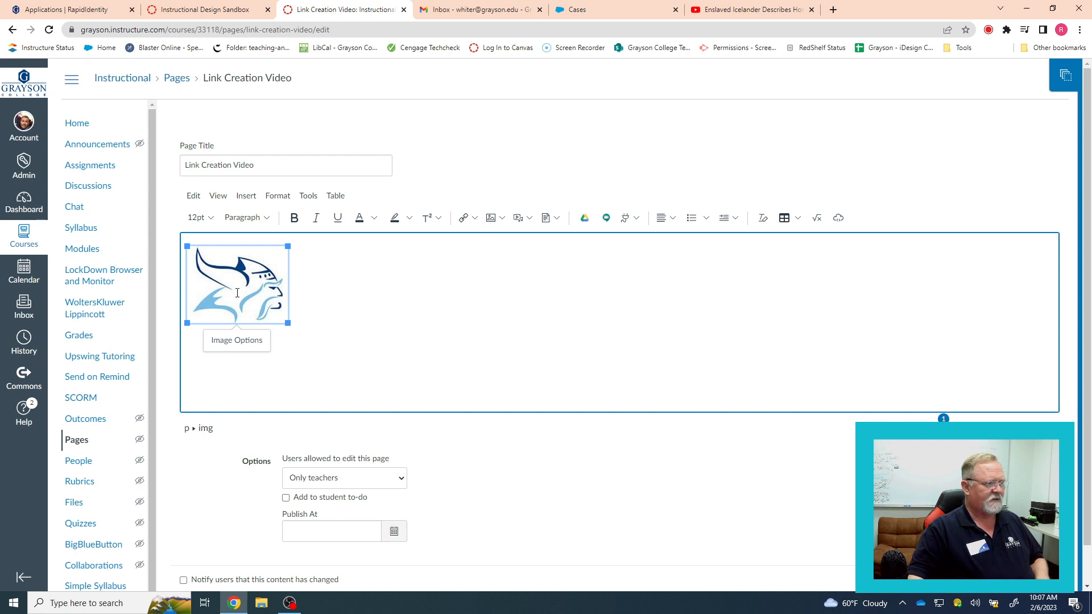
left_click(475, 219)
left_click(484, 257)
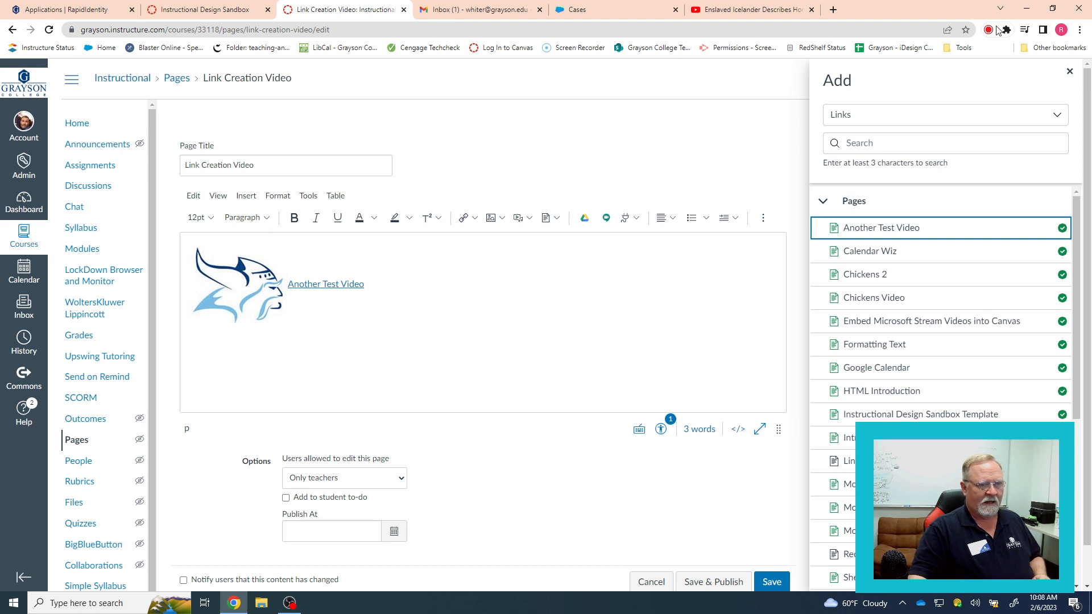
left_click(1069, 72)
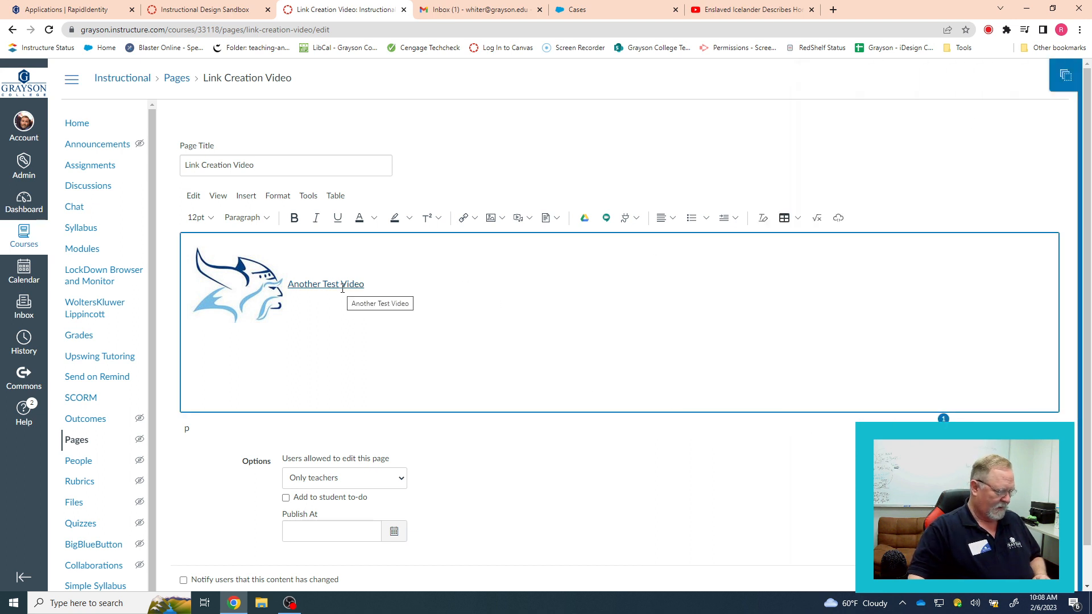
Delete the Another Test Video text link beside the viking image
key("BackSpace")
key("BackSpace")
key("BackSpace")
key("BackSpace")
key("BackSpace")
key("BackSpace")
key("BackSpace")
key("BackSpace")
key("BackSpace")
key("BackSpace")
key("BackSpace")
key("BackSpace")
key("BackSpace")
key("BackSpace")
key("BackSpace")
key("BackSpace")
key("BackSpace")
key("BackSpace")
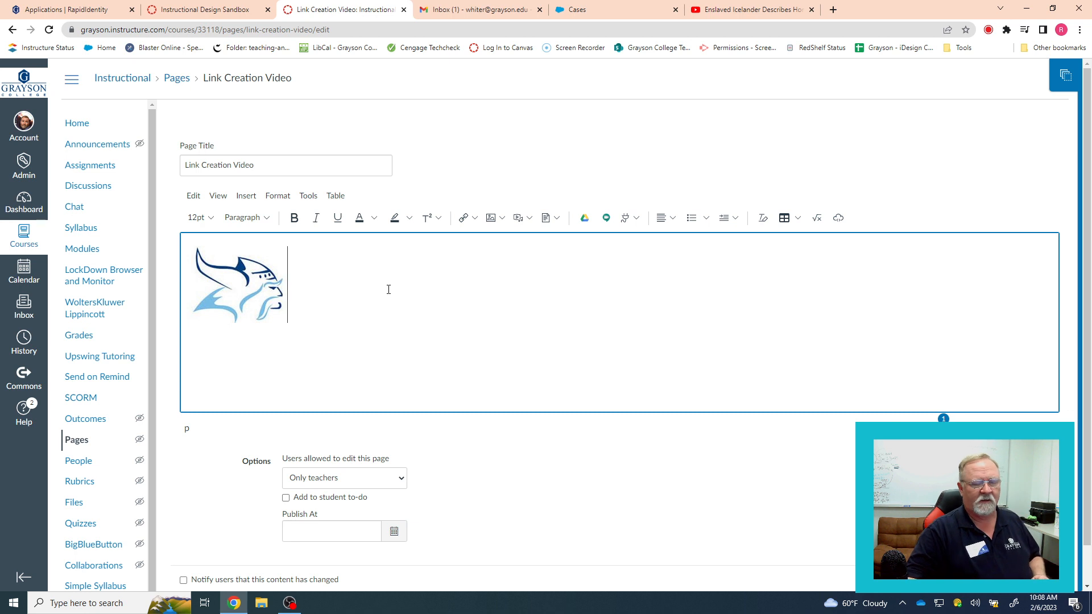
Link the selected viking image to the course page Another Test Video
left_click(246, 291)
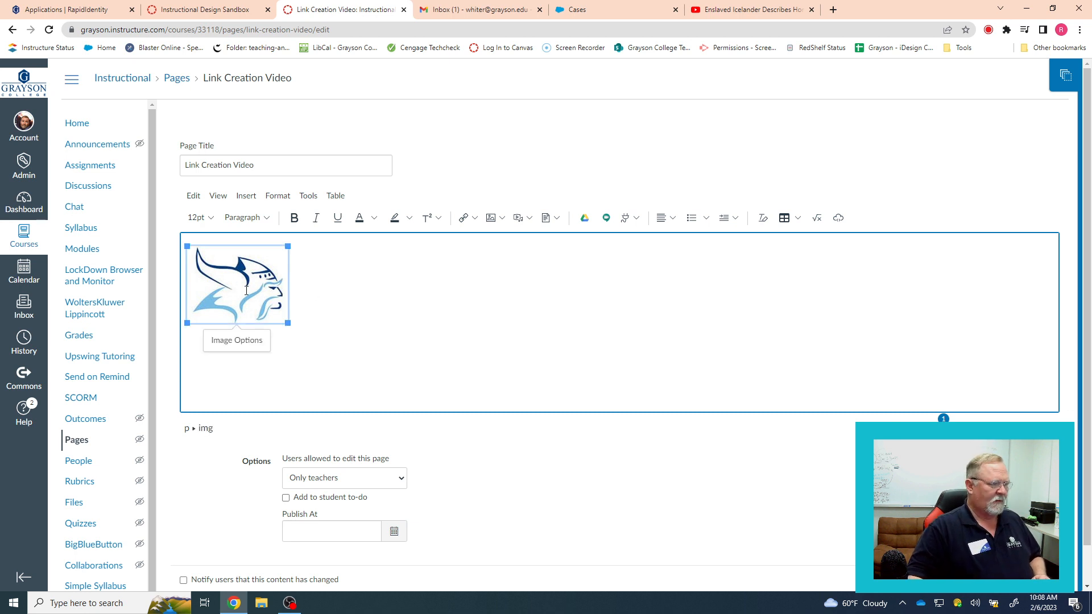
left_click(475, 220)
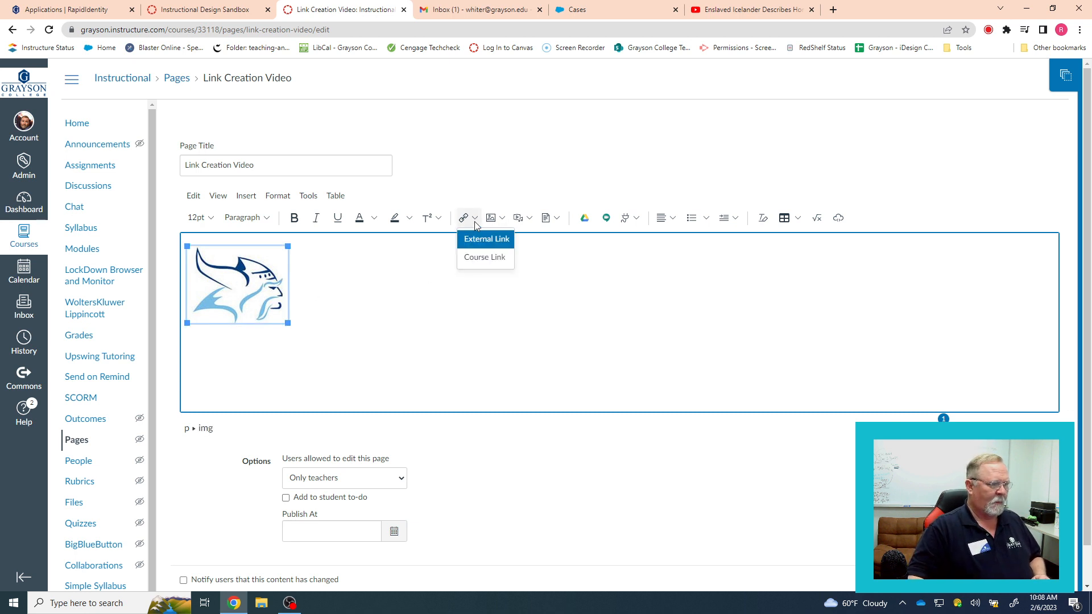
left_click(480, 258)
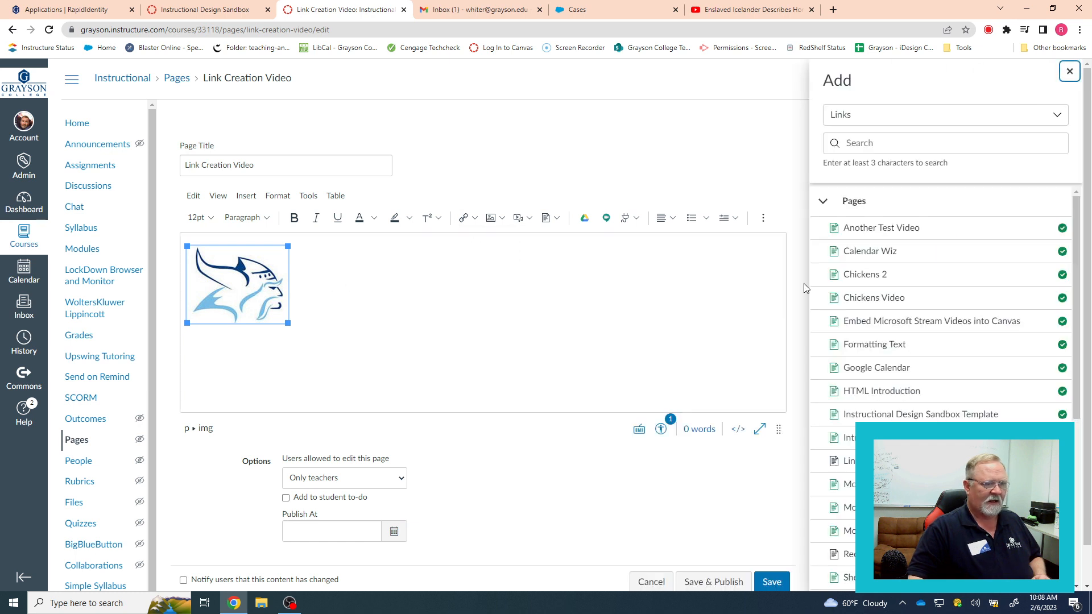
left_click(864, 229)
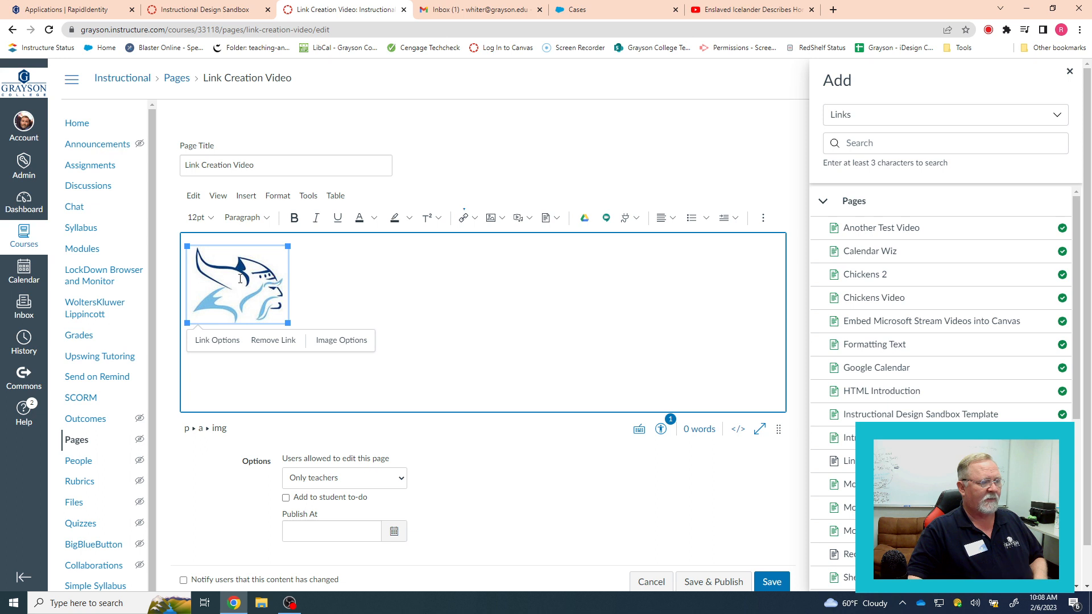
Save the page and test the viking image's course link, returning to the Link Creation Video page
left_click(308, 287)
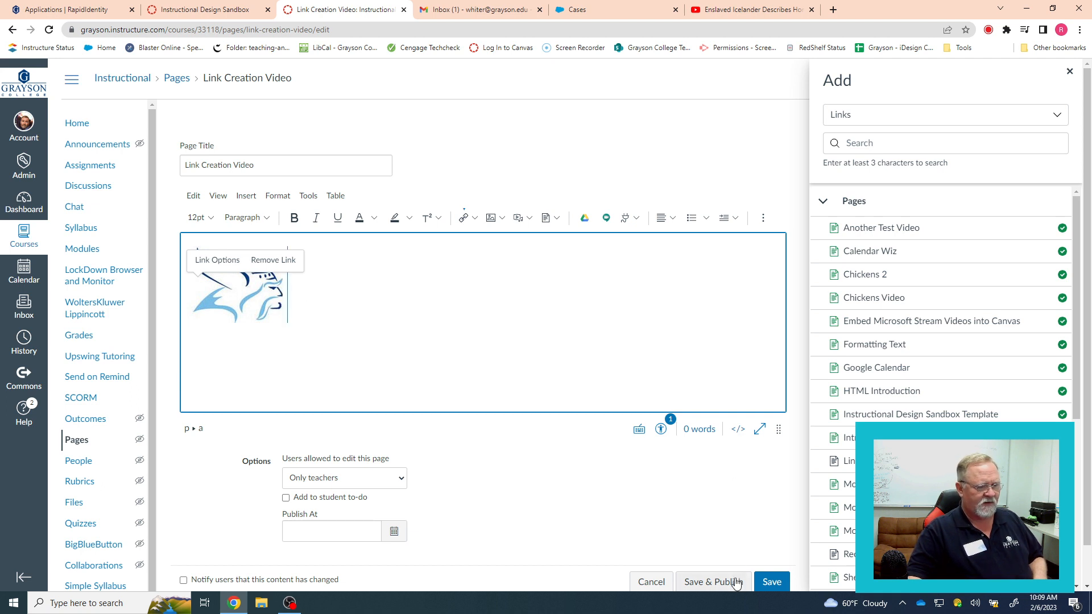
left_click(766, 583)
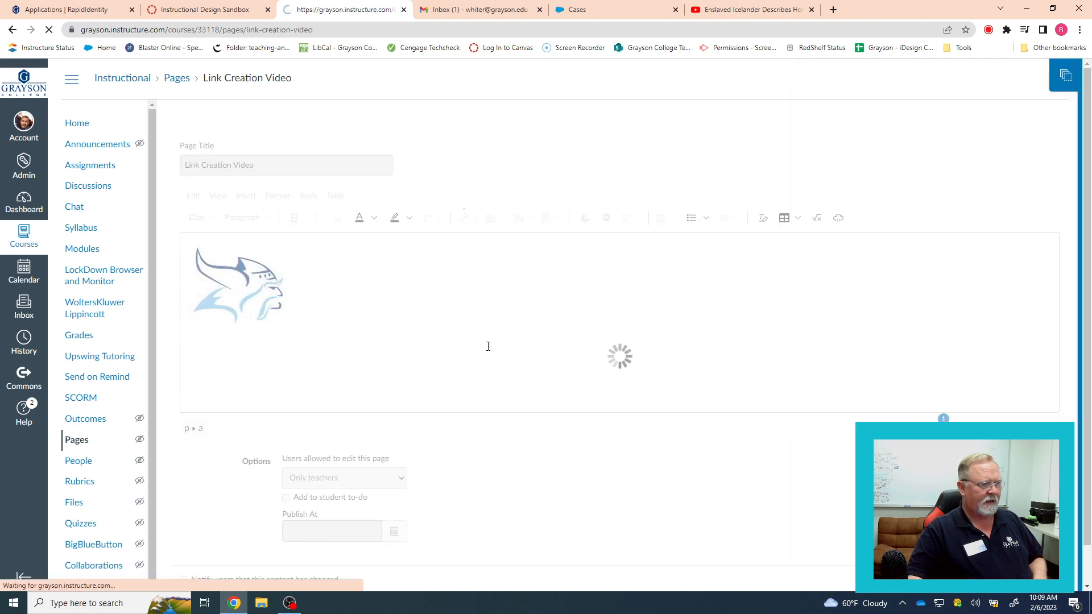
left_click(242, 274)
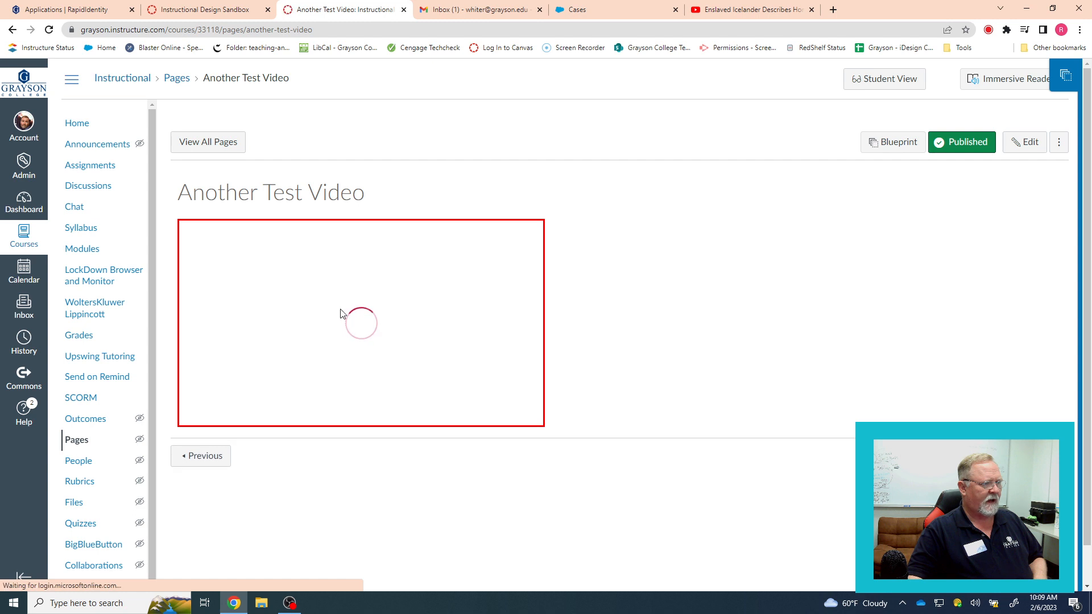
left_click(11, 29)
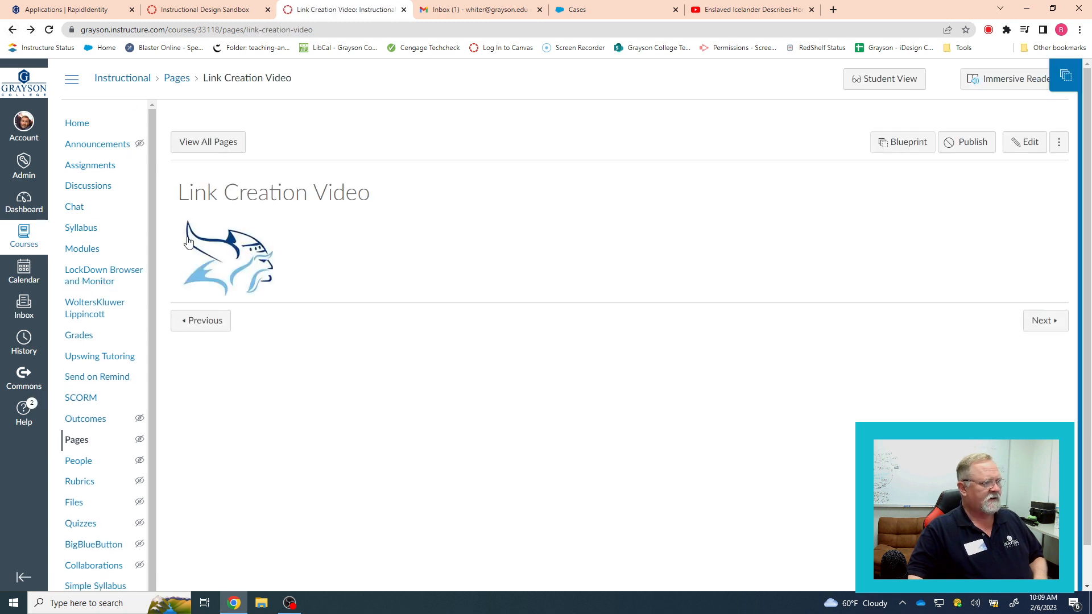
Reopen the page for editing and remove the link from the viking image
left_click(1024, 141)
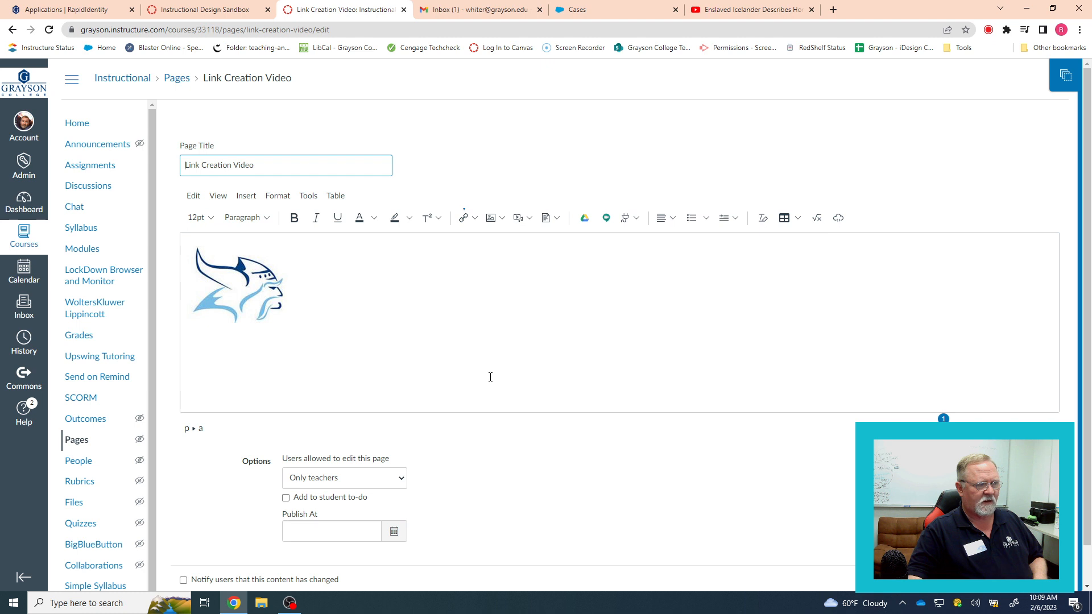
left_click(236, 293)
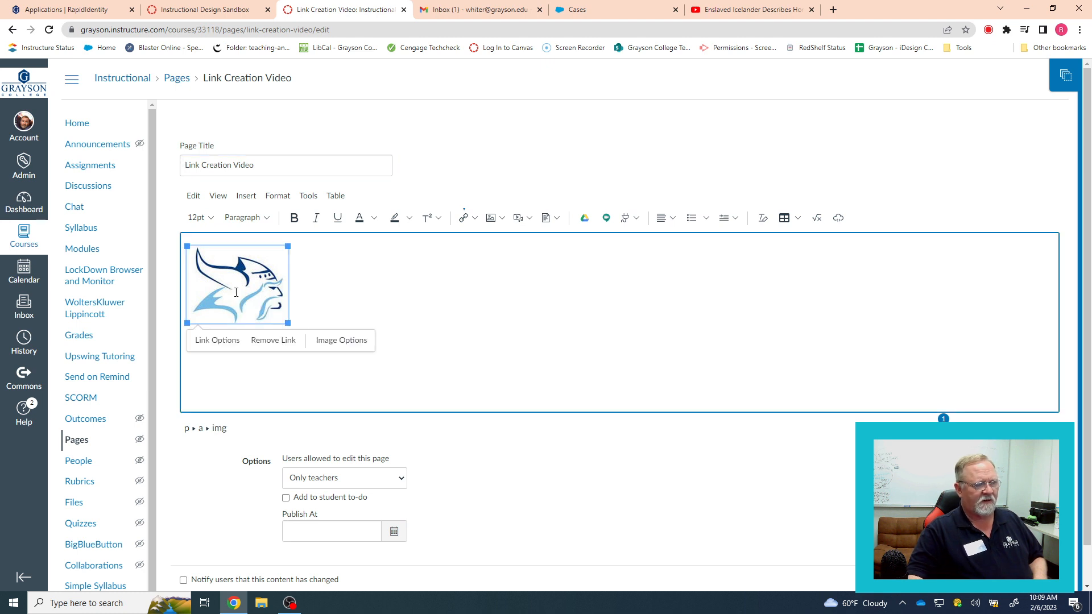
left_click(265, 340)
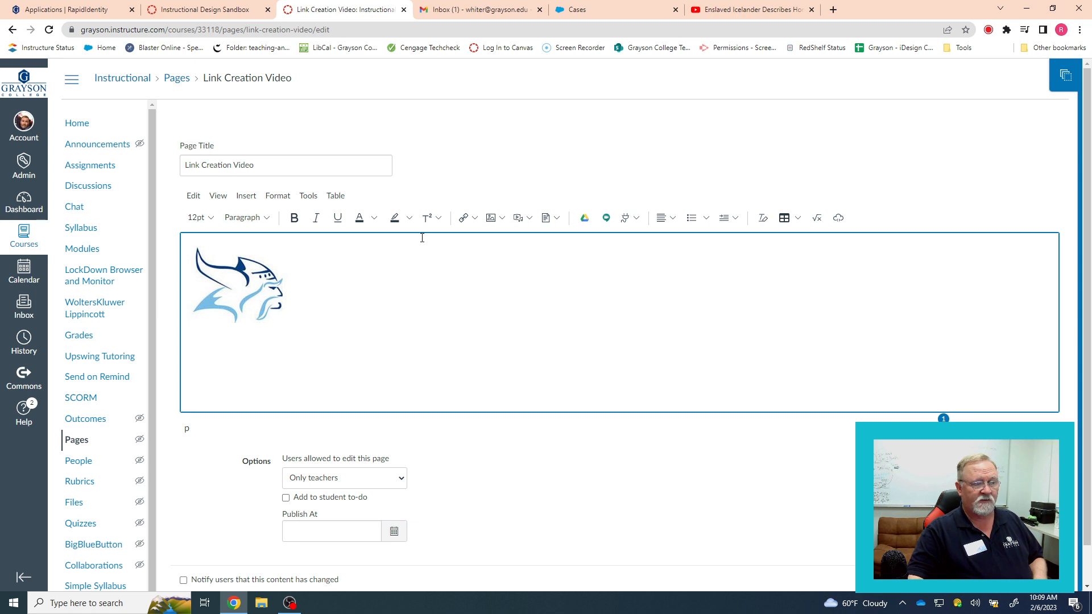
Link the viking image to the course's Modules page with a course link
left_click(476, 222)
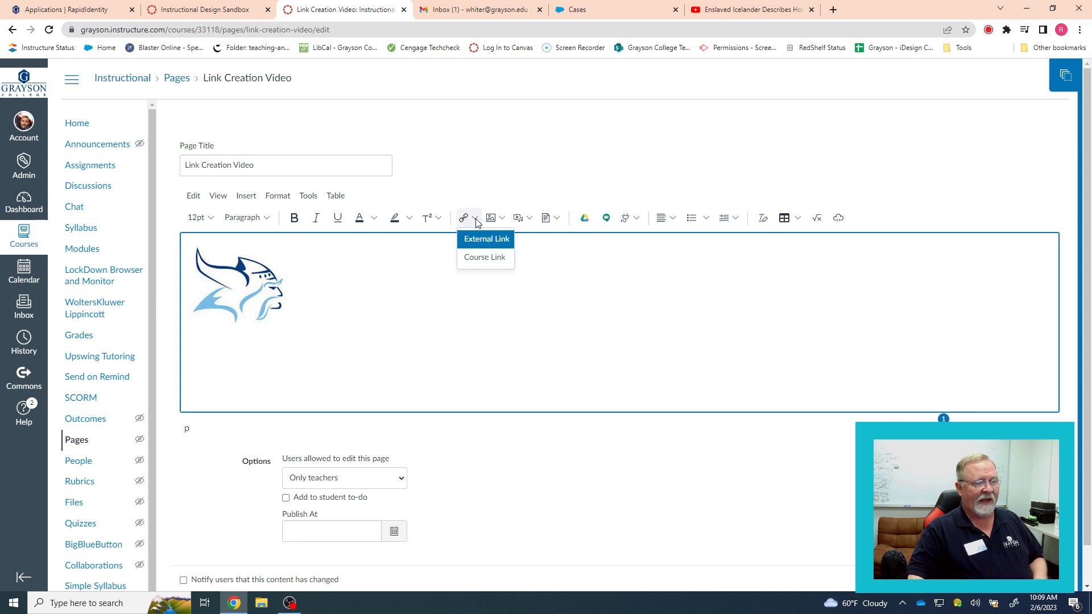
left_click(487, 257)
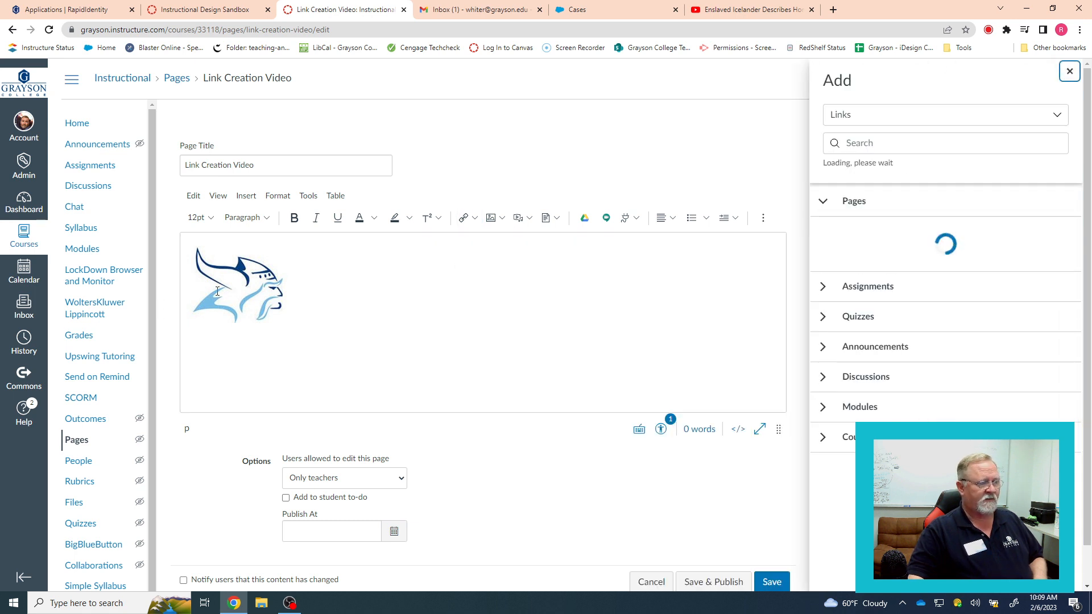
left_click(862, 556)
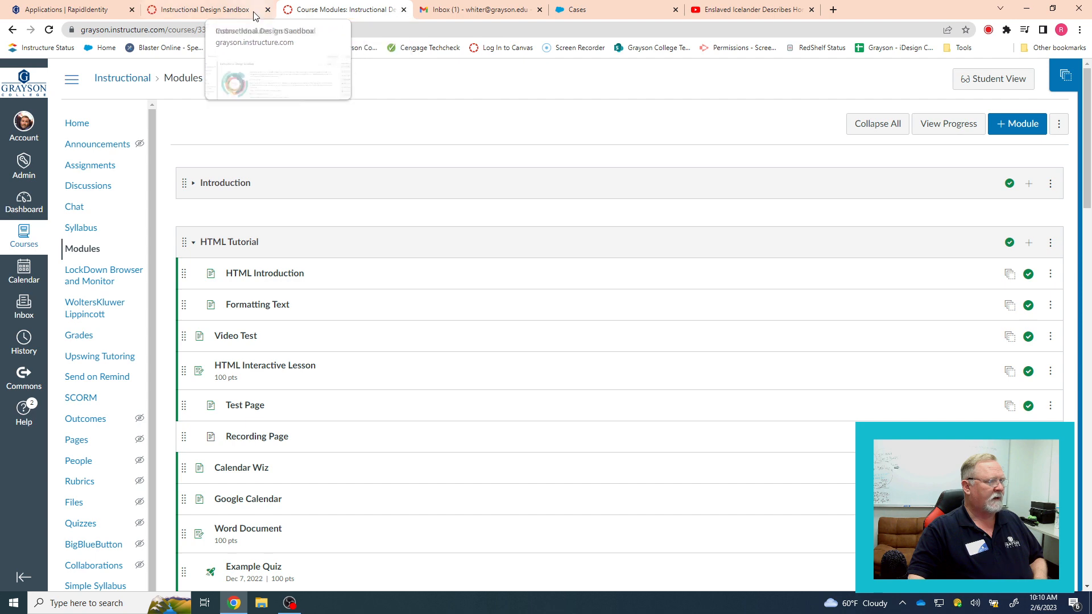
Return from the course Modules page to the Link Creation Video page
left_click(219, 11)
left_click(333, 12)
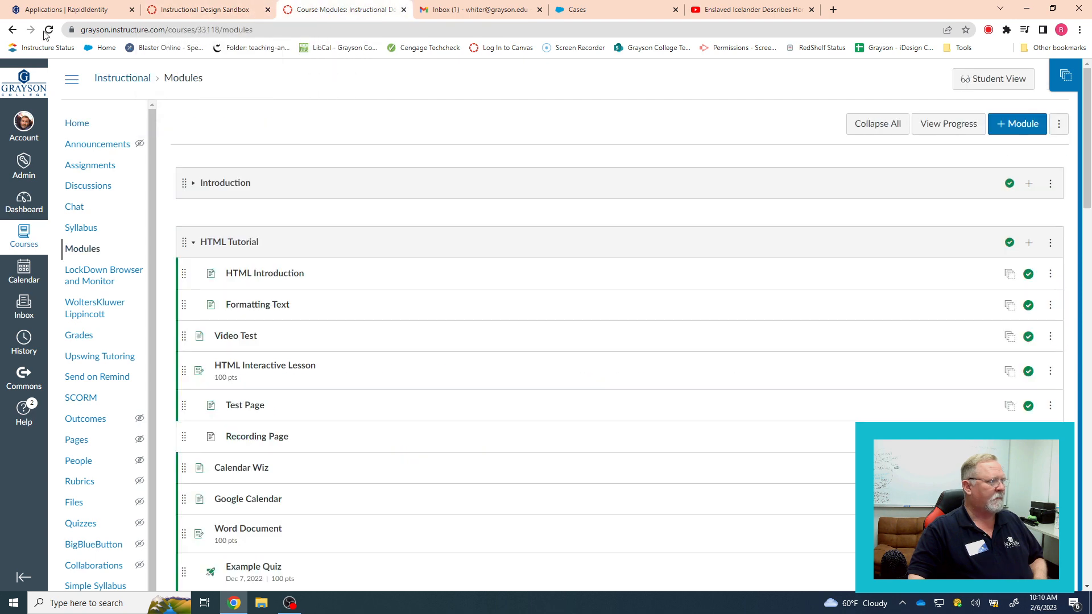
left_click(14, 29)
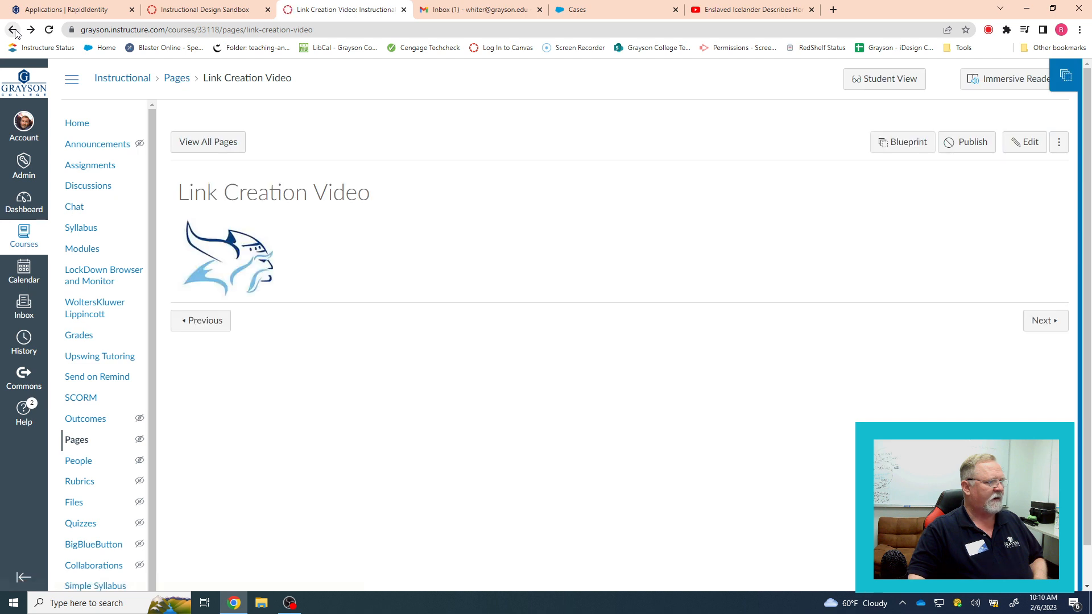
Edit the Link Creation Video page again and remove the viking image's existing link
left_click(1031, 143)
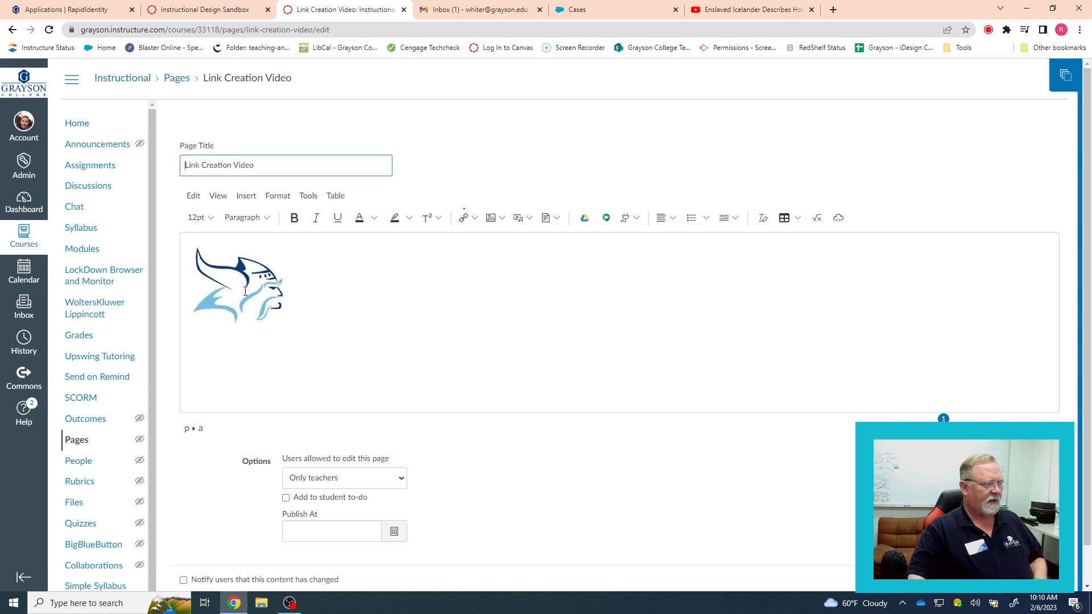
left_click(245, 292)
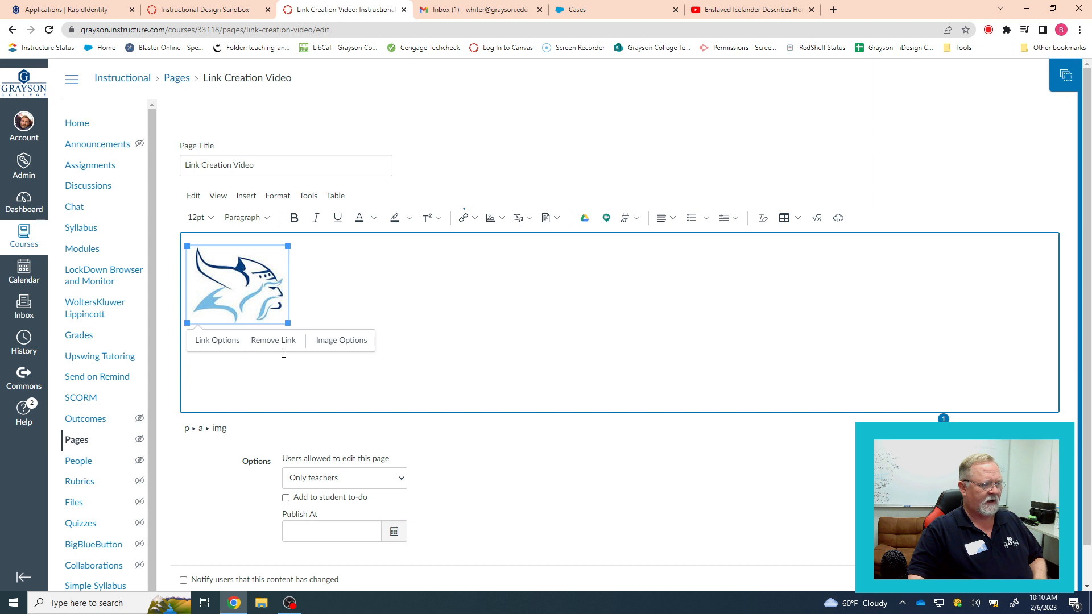
left_click(271, 342)
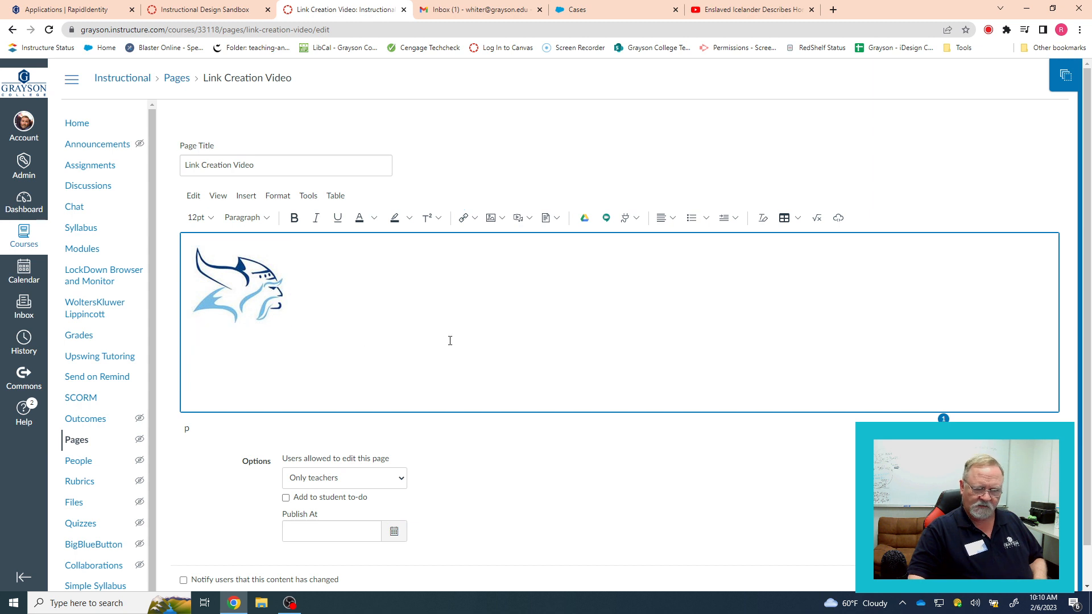
Add a course link from the viking image to Modules under Course Navigation
left_click(241, 287)
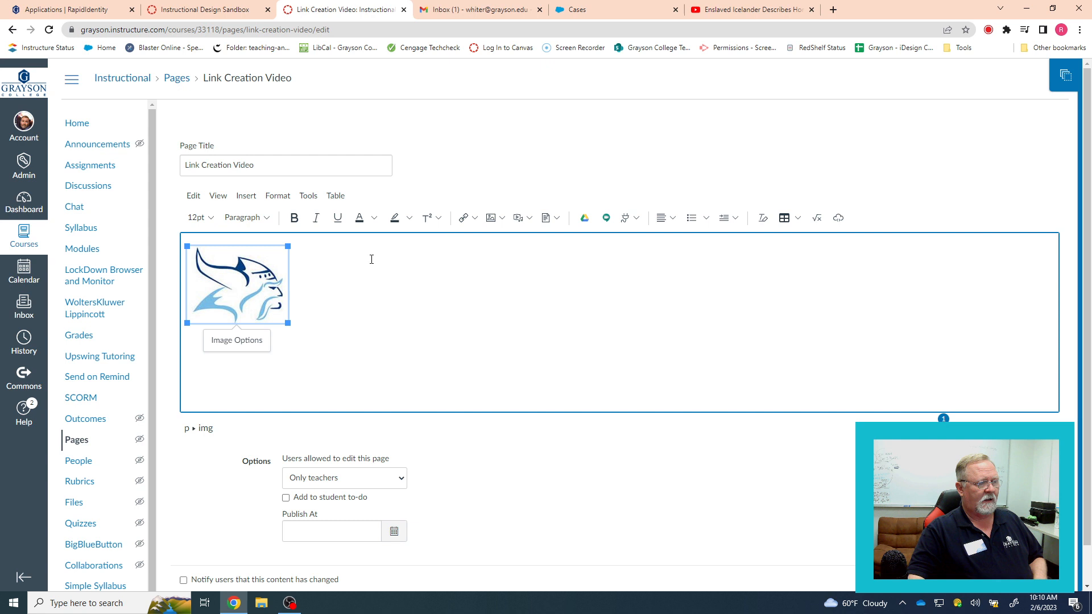
left_click(475, 219)
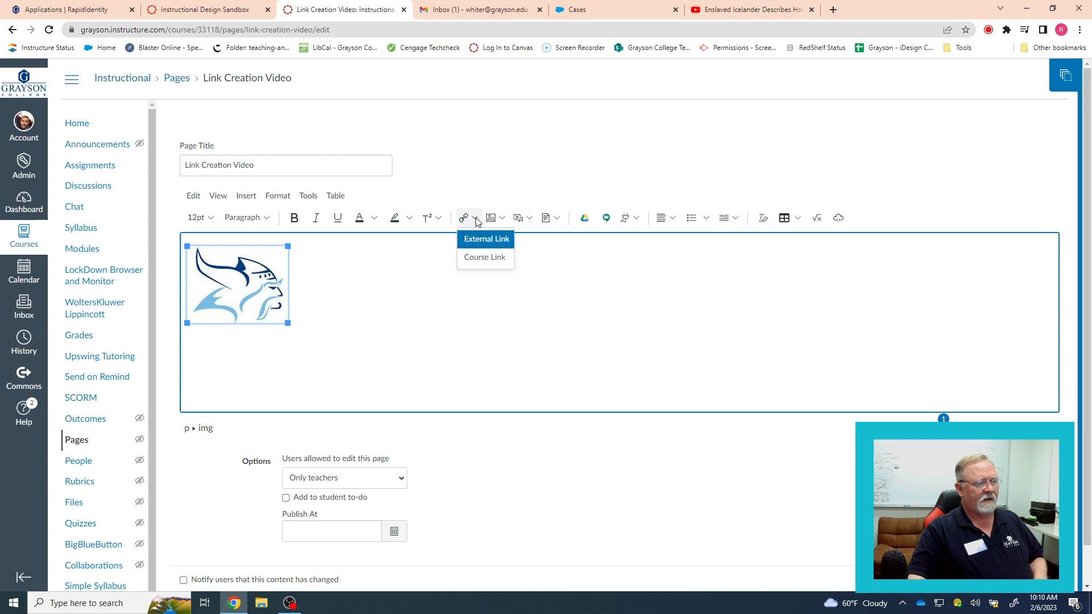
left_click(481, 262)
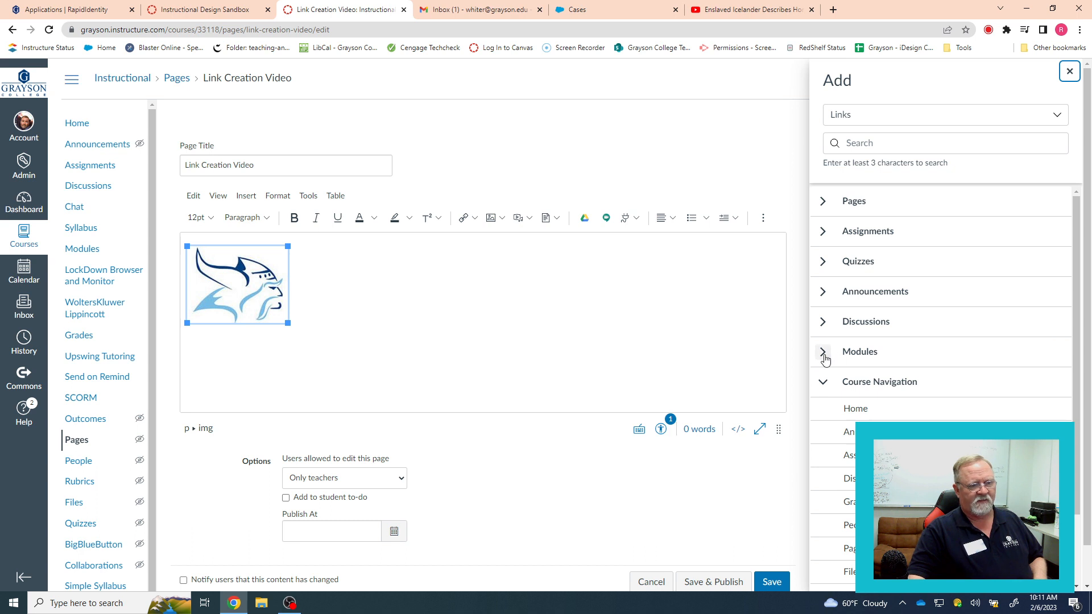
scroll(938, 381, "down", 2)
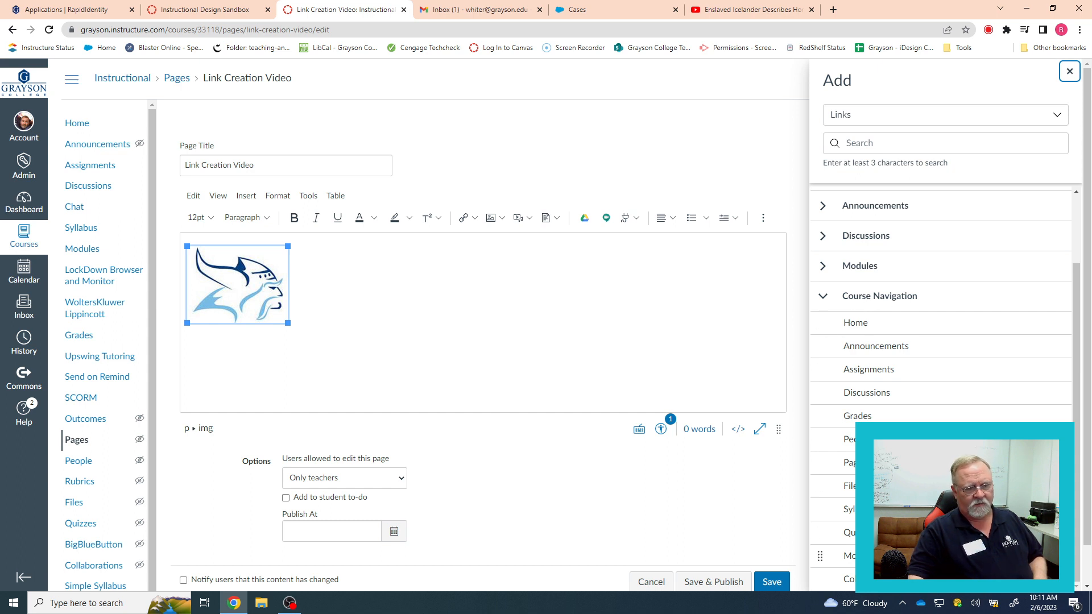
left_click(864, 556)
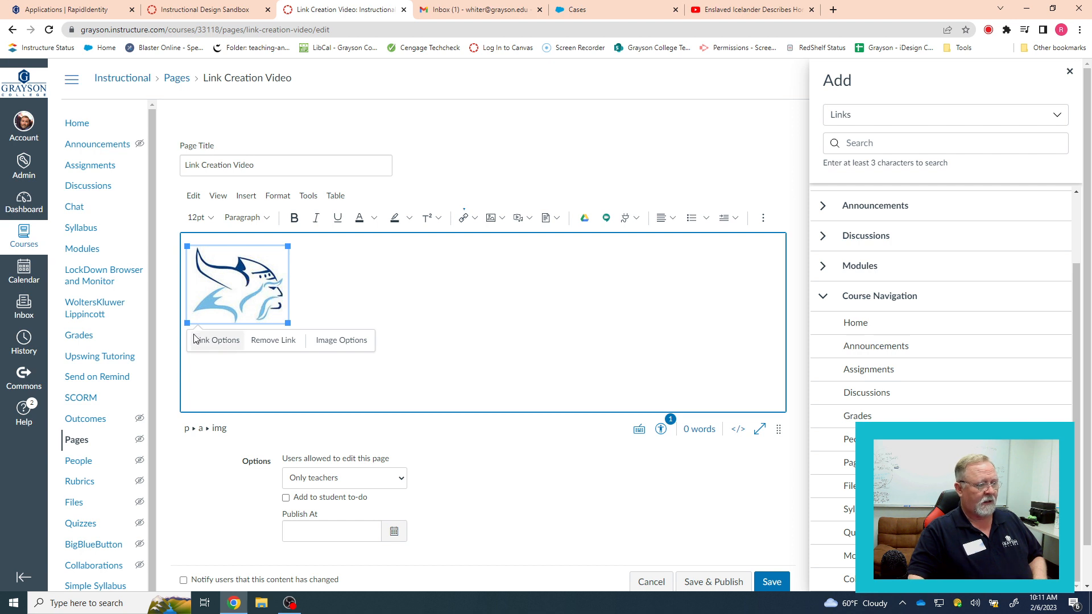
Save the page and test the viking image's link to the course Modules page, returning to the Link Creation Video page
left_click(765, 584)
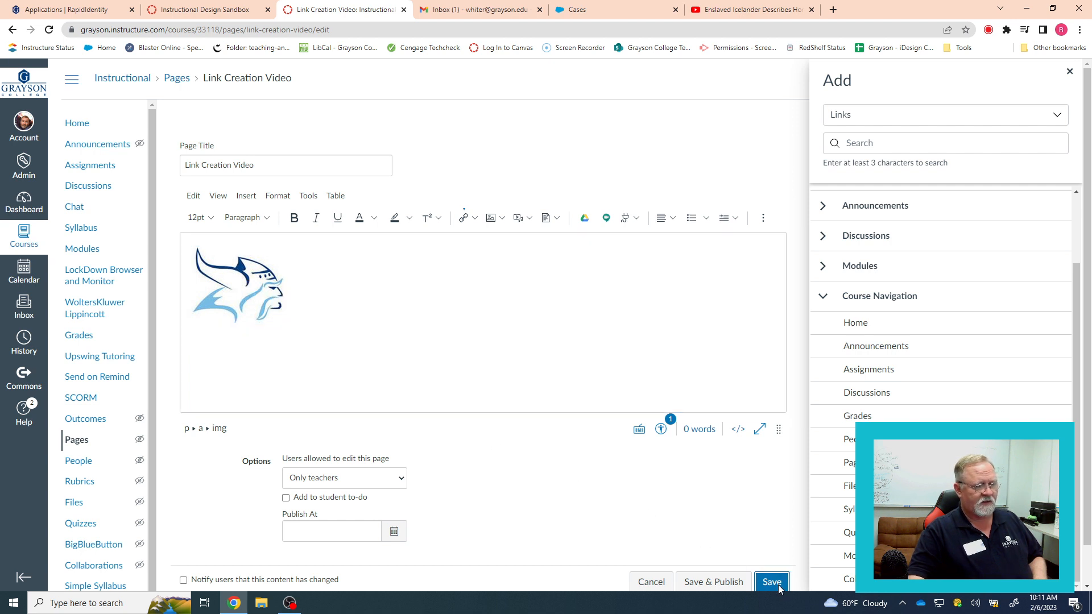
left_click(545, 367)
scroll(544, 367, "down", 5)
left_click(14, 32)
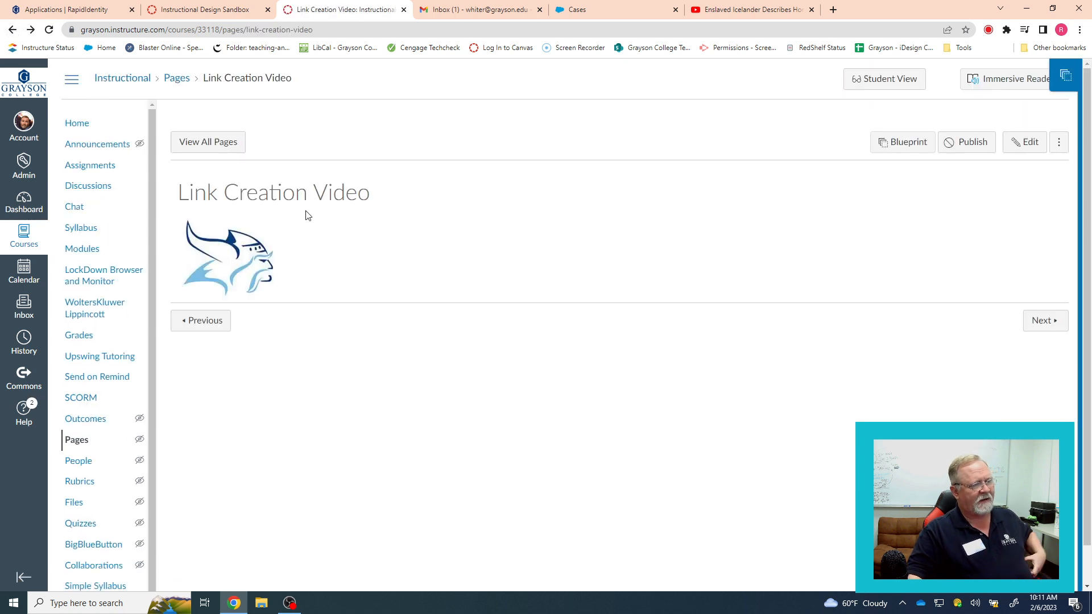
left_click(268, 264)
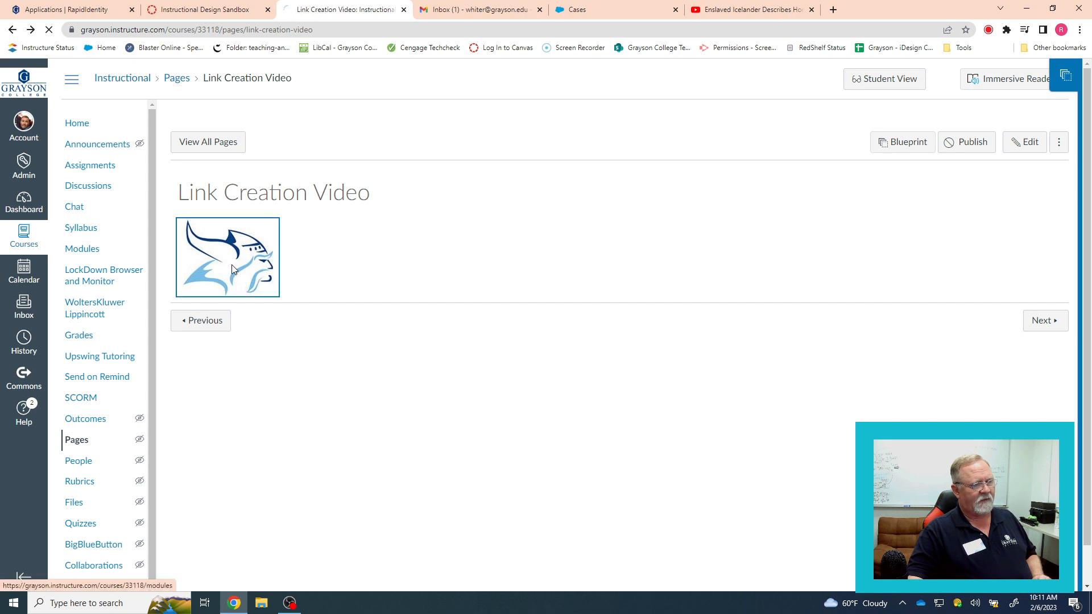
left_click(11, 30)
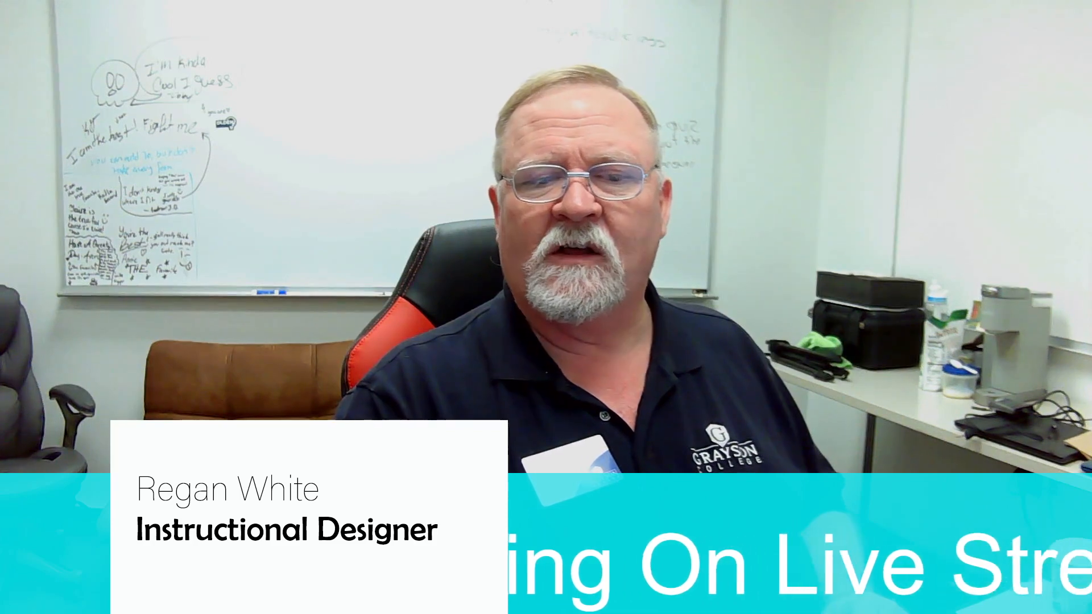